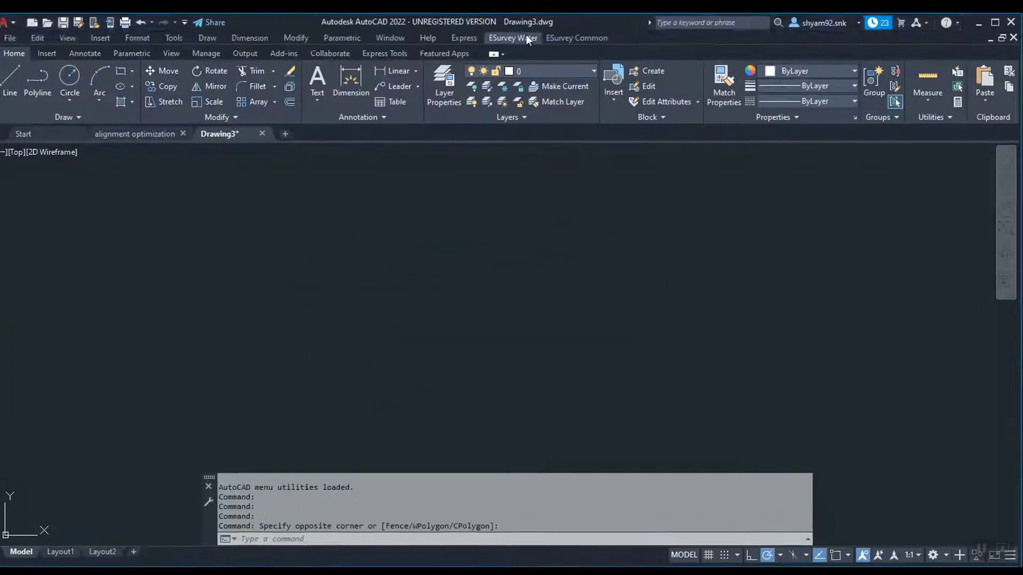
Define the alignment constraints with SetCon: pipe length 5.5 and allowed bend angles 0.5 to 1.5 in 0.1 increments, 11.25, 22.5, 45 and 90.
click(527, 39)
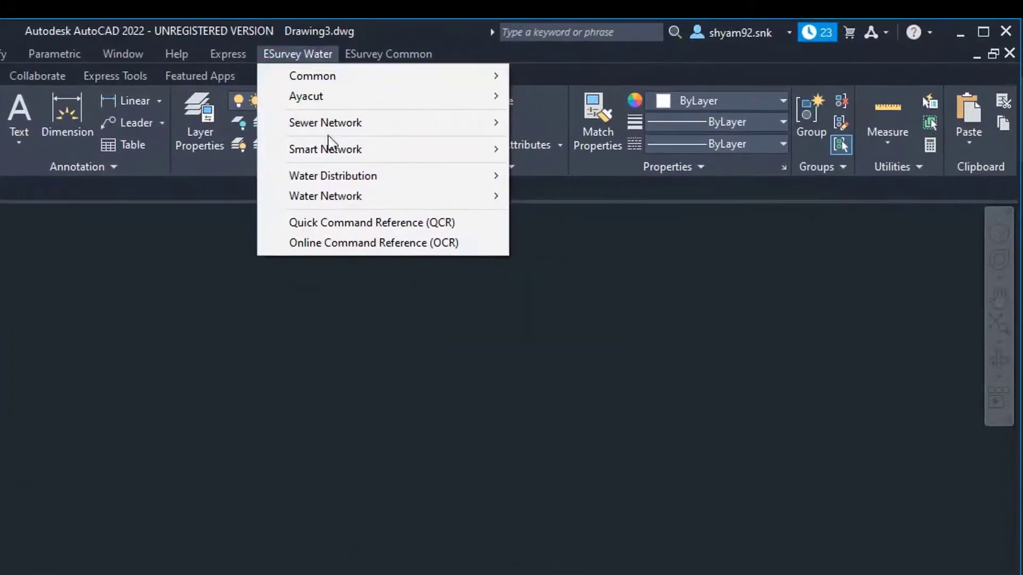
mouse_move(612, 108)
mouse_move(690, 136)
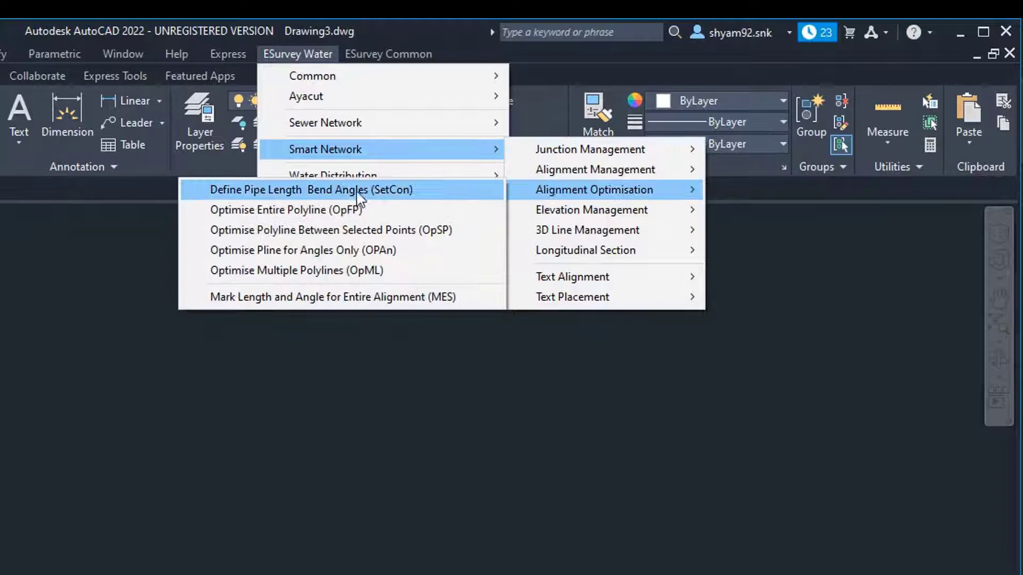
click(358, 191)
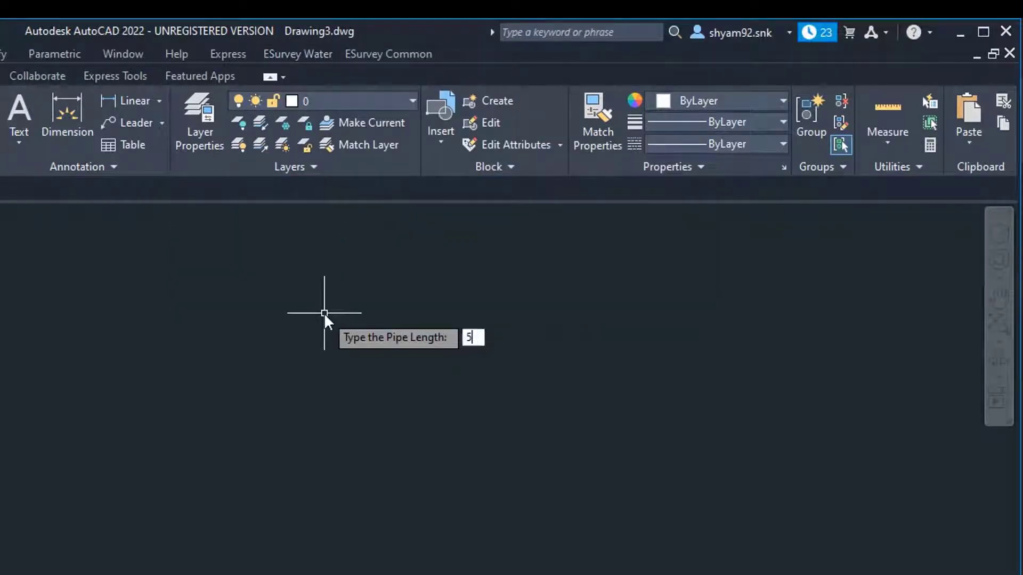
text(5.5)
key(Return)
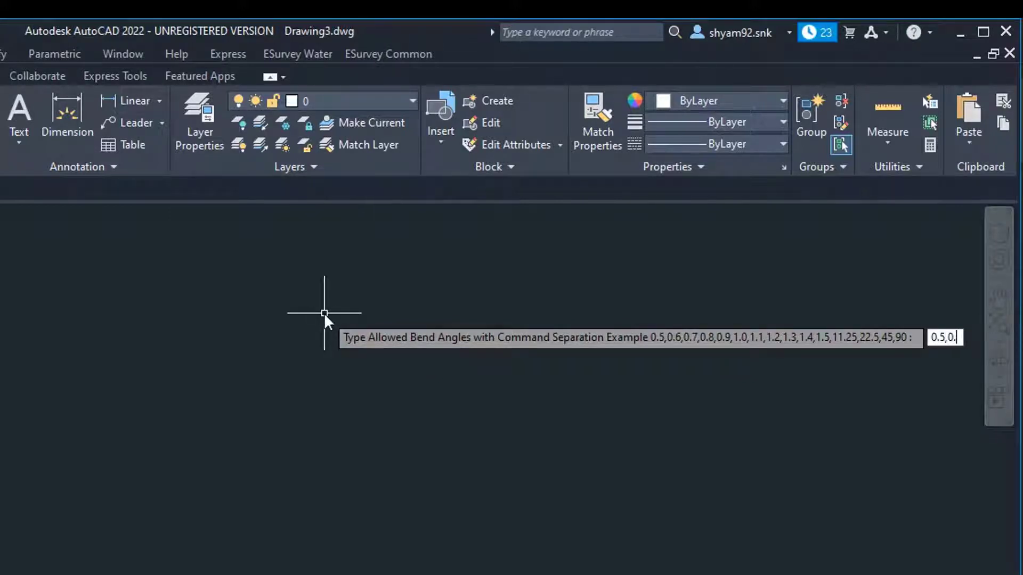
text(0.5,0.6,0.7,0.8,0.9,1.0,1.1,1.2,1.3,1.4,1.5,11.25,22.5)
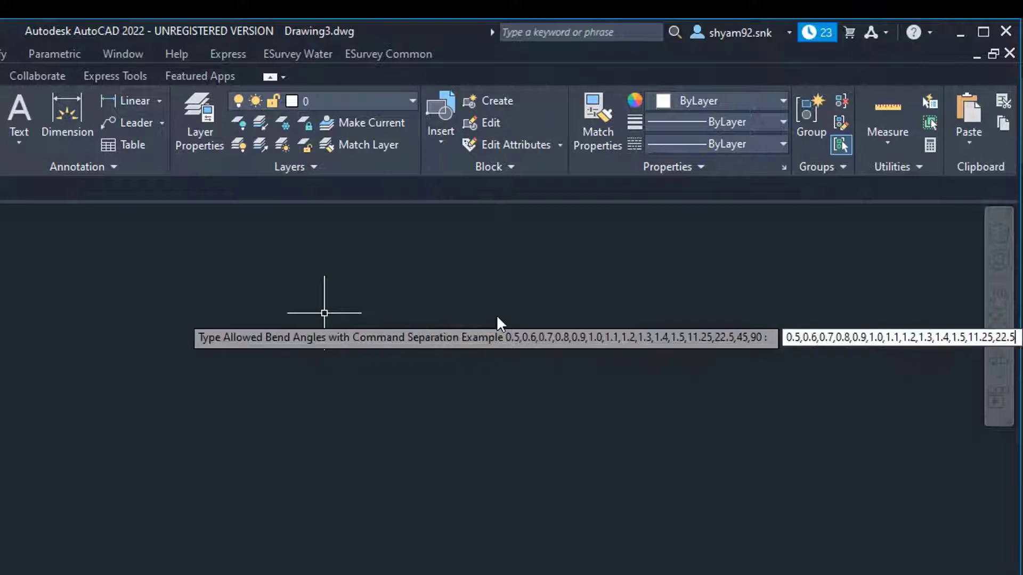
text(,45,90)
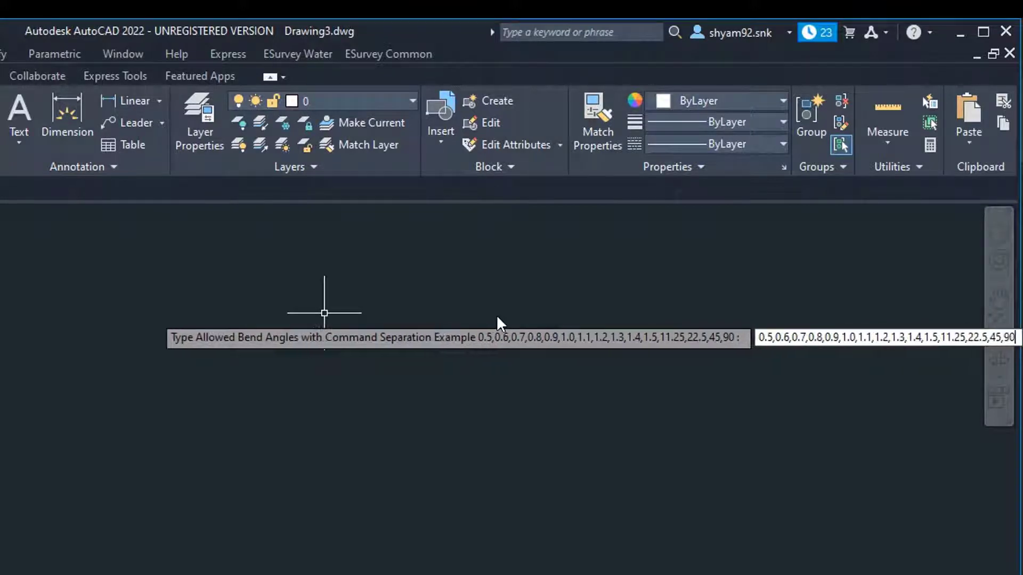
key(Return)
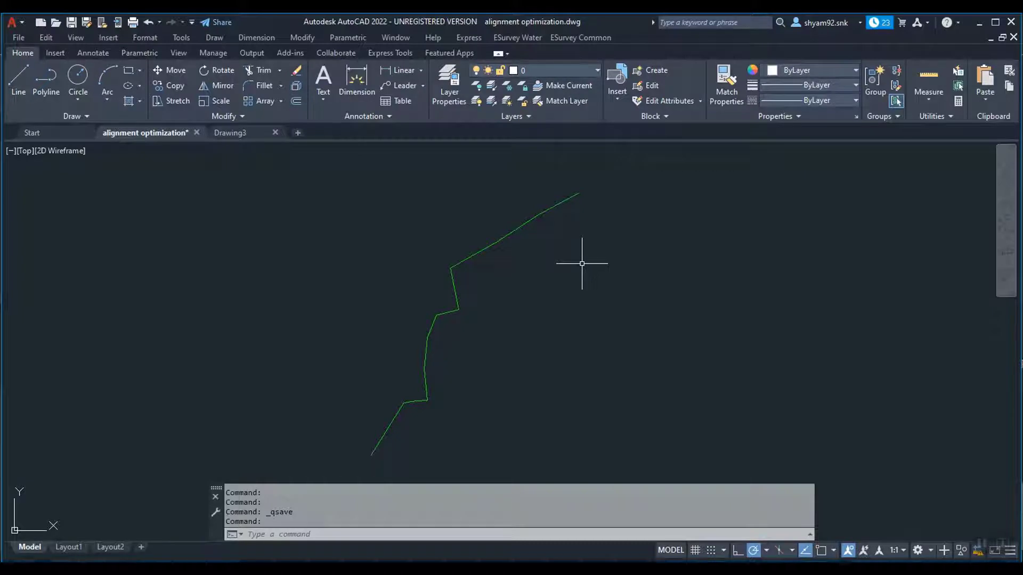
Optimise the entire green polyline in the alignment optimization drawing with OpFP.
click(517, 37)
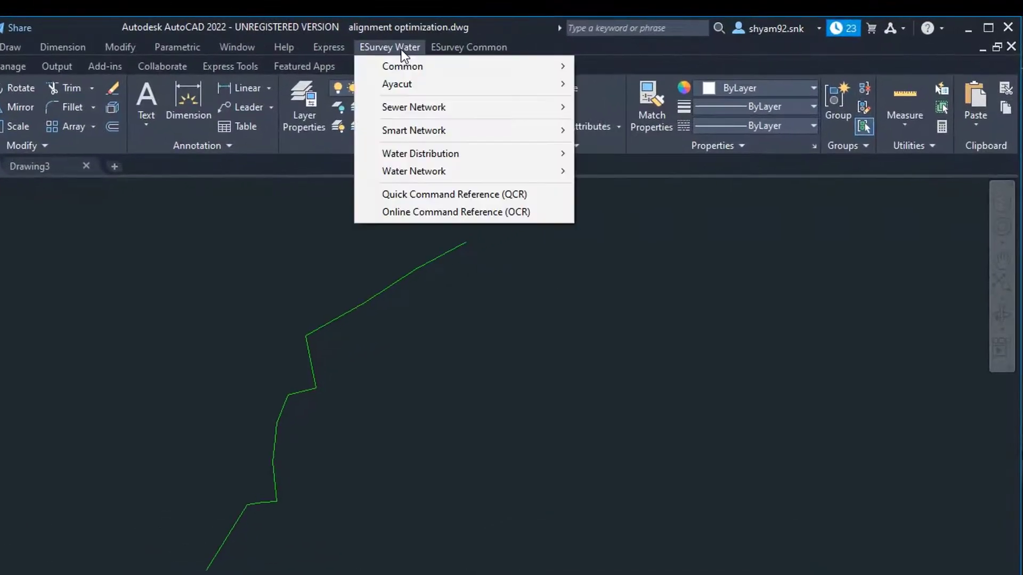
mouse_move(415, 128)
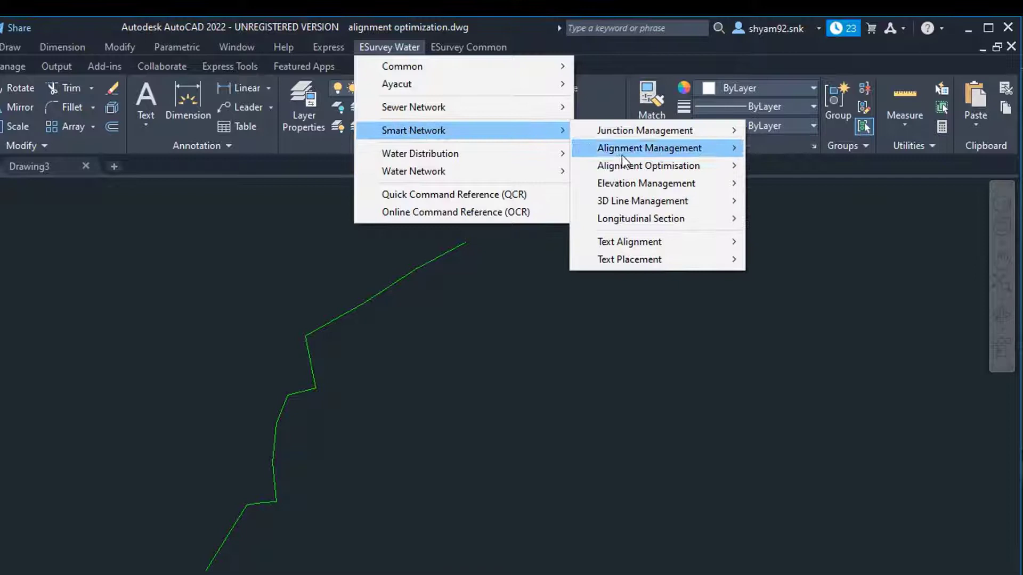
mouse_move(622, 164)
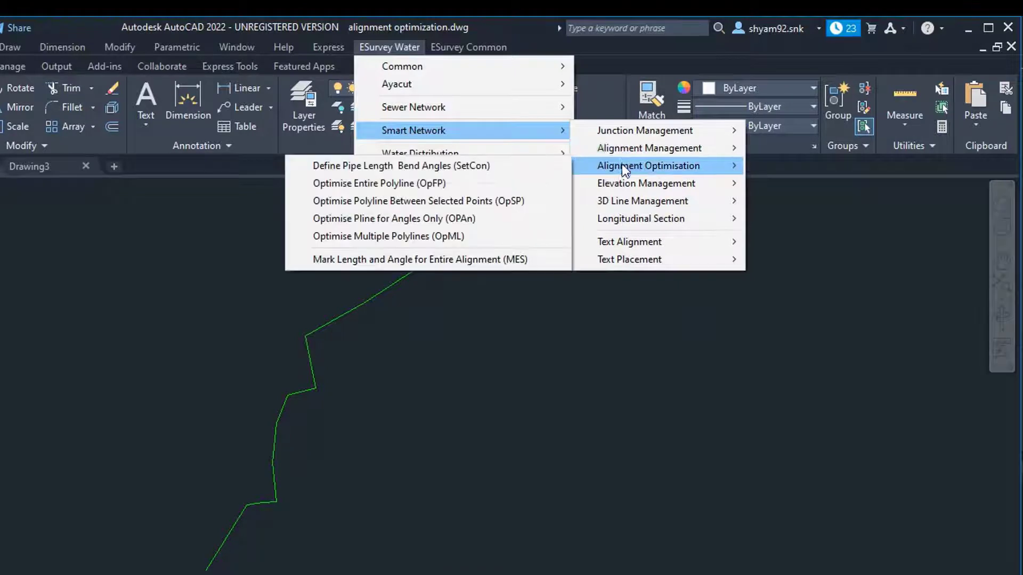
click(433, 184)
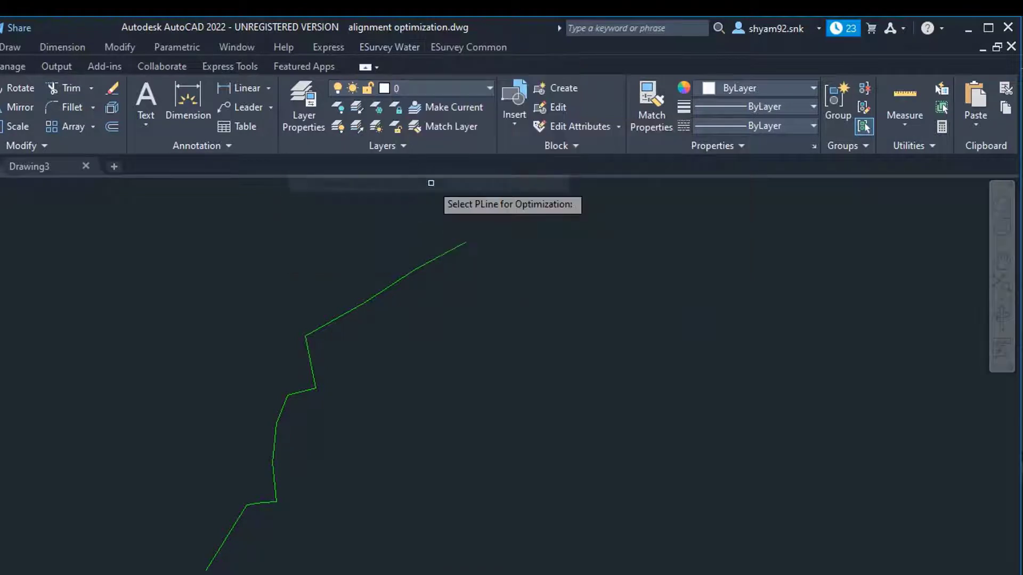
click(388, 284)
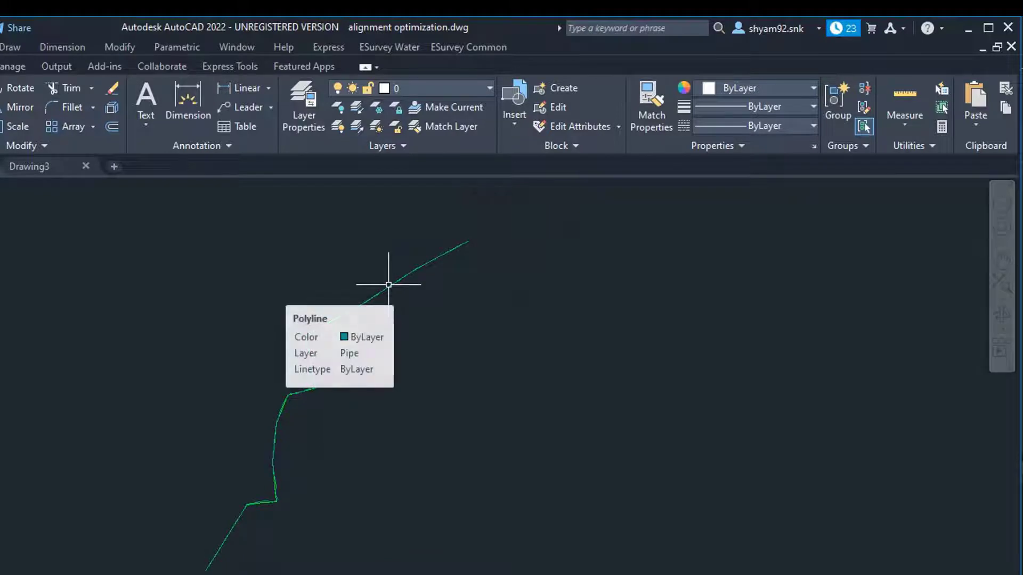
Examine how the optimised polyline deviates from the original green alignment at its bends and along the long upper run.
scroll(274, 433, up, 8)
scroll(326, 344, down, 4)
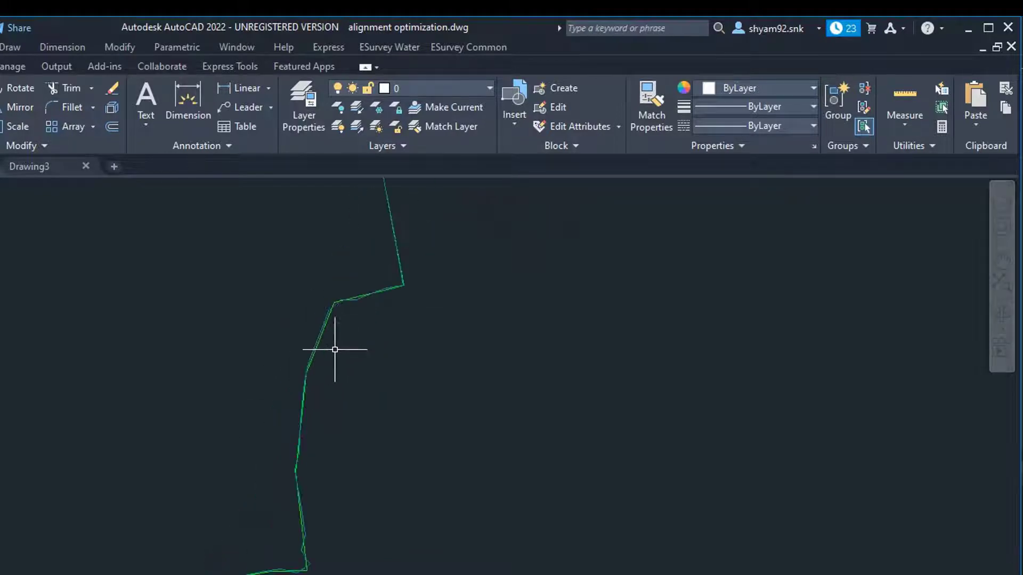
scroll(392, 273, down, 2)
middle_drag(411, 205, 346, 304)
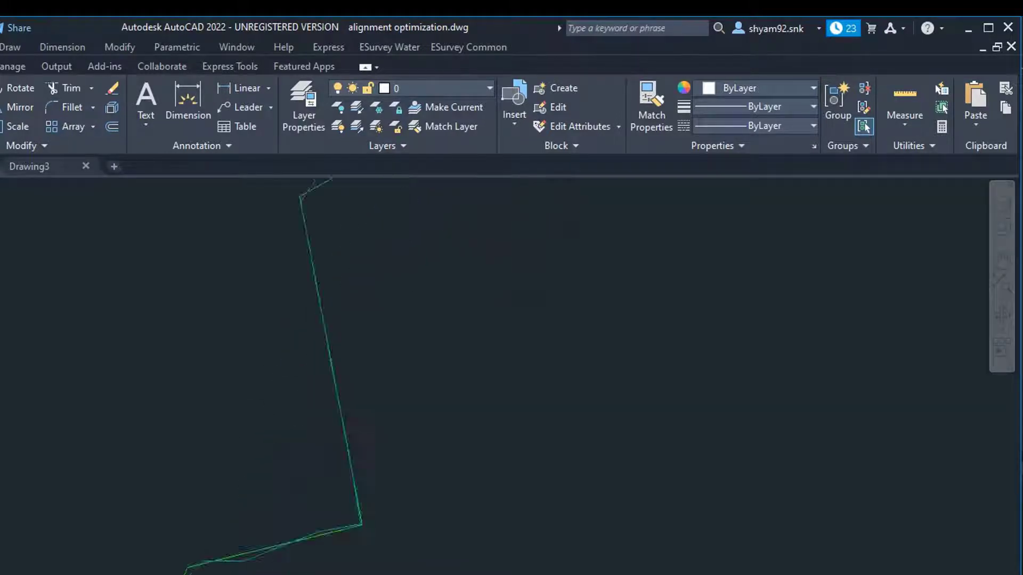
scroll(342, 308, up, 5)
scroll(362, 263, up, 2)
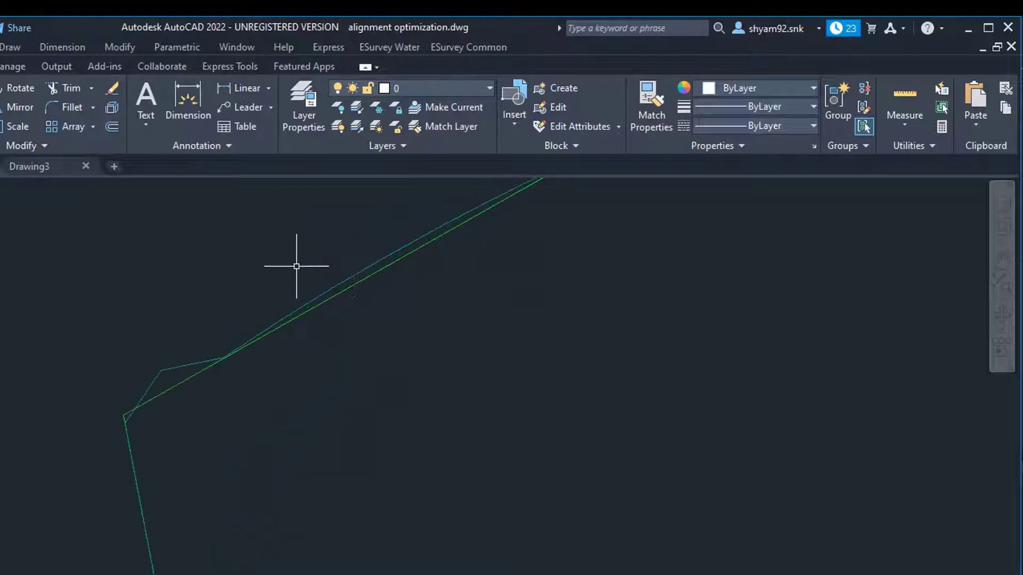
click(278, 321)
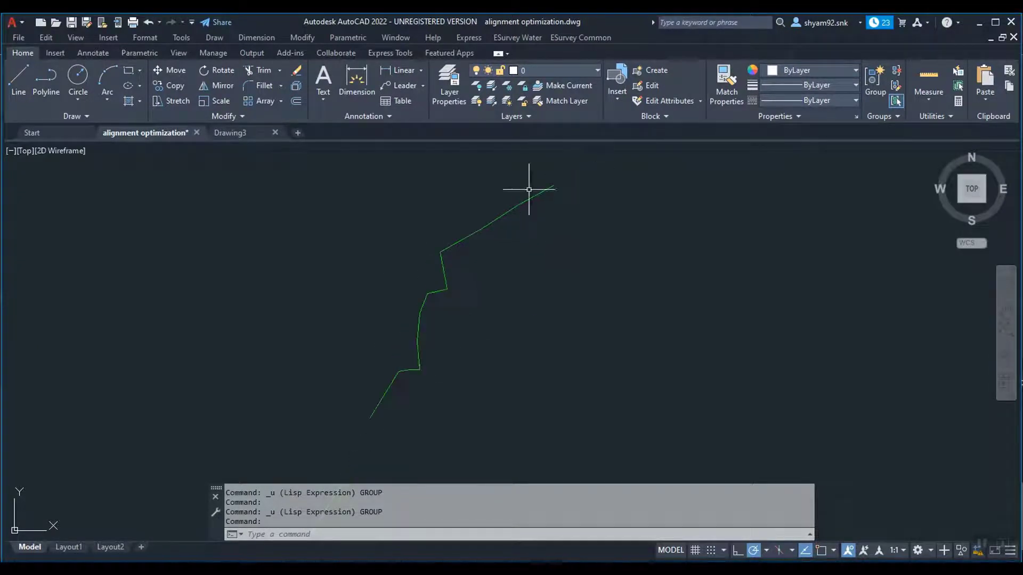
Start OpSP on the green polyline and set the endpoint at the lower bend, above the short near-horizontal segment, as the starting point.
click(504, 38)
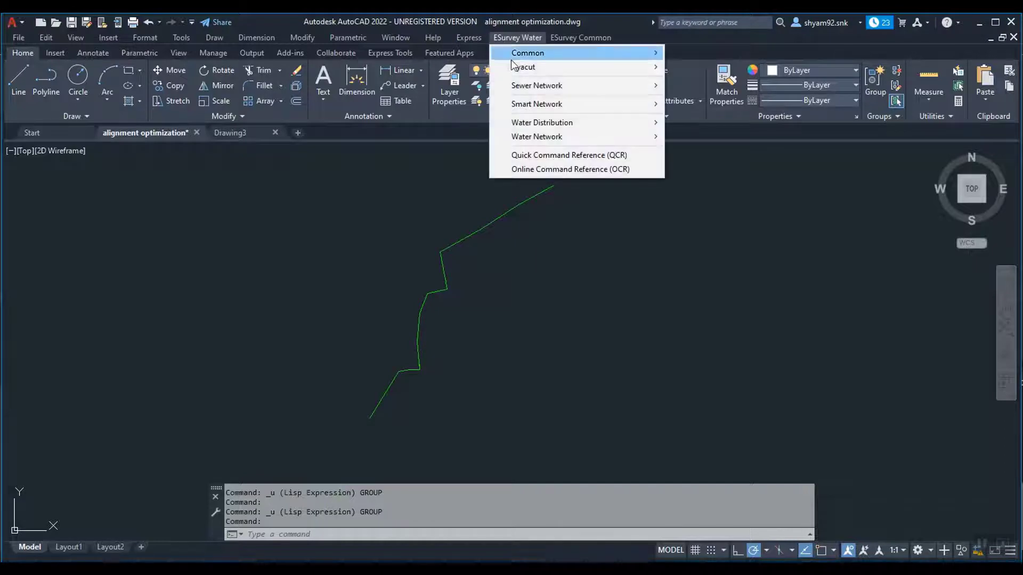
mouse_move(527, 104)
mouse_move(702, 134)
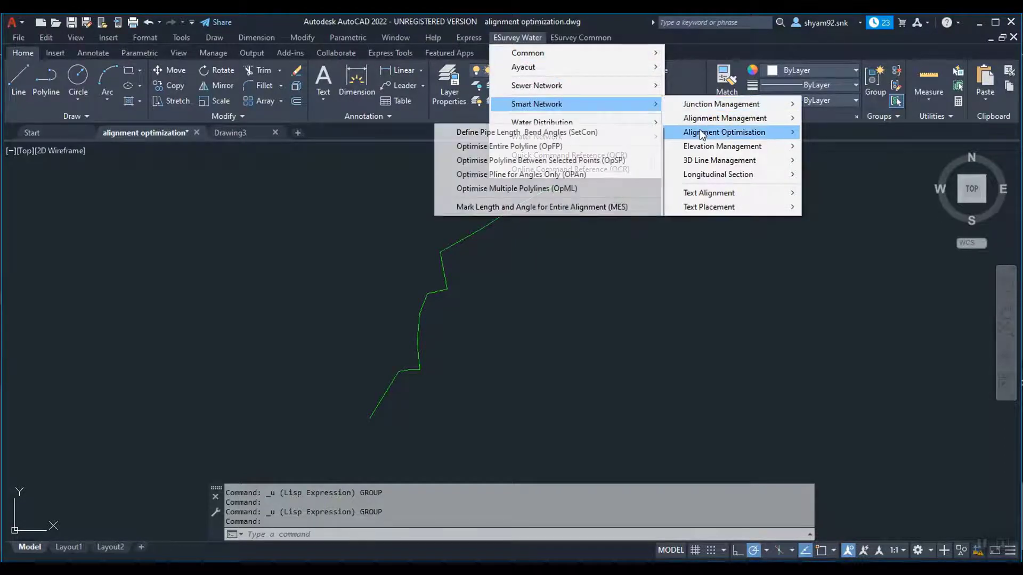
click(612, 160)
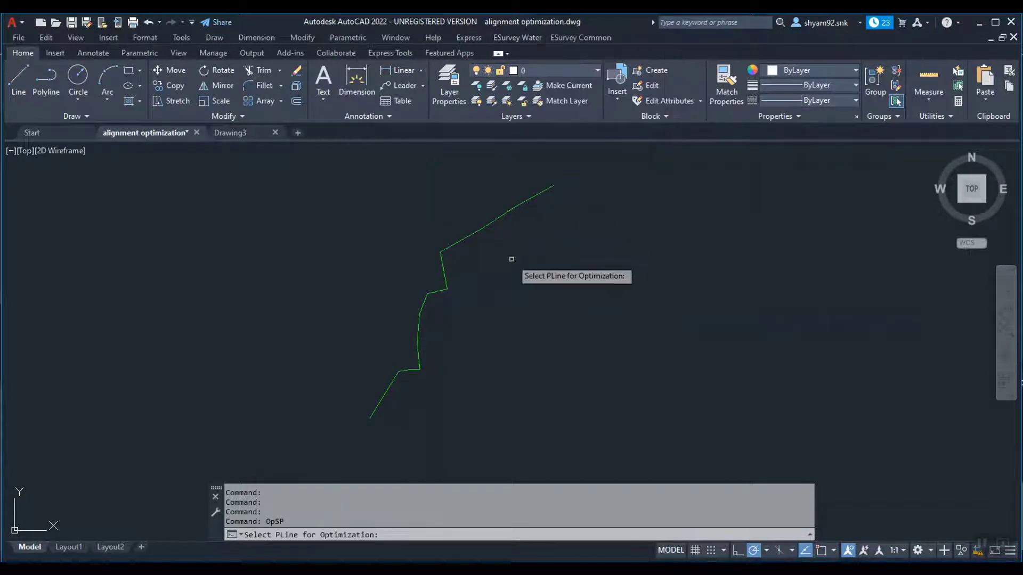
click(463, 240)
scroll(415, 367, up, 3)
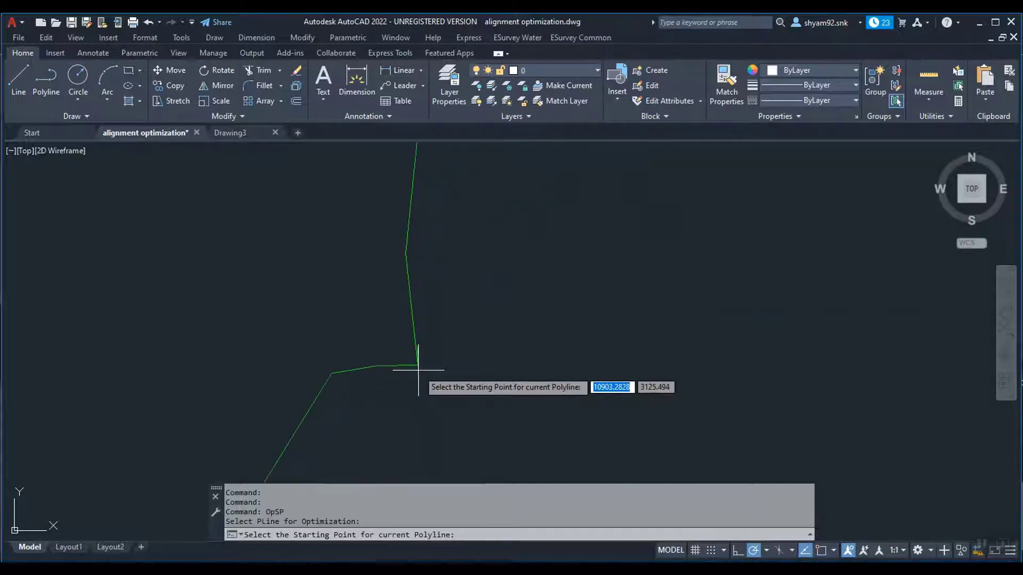
text(end)
key(Return)
click(417, 367)
Complete the partial optimisation by choosing the endpoint of the bend below the long steep upper segment as the end point.
scroll(432, 378, down, 2)
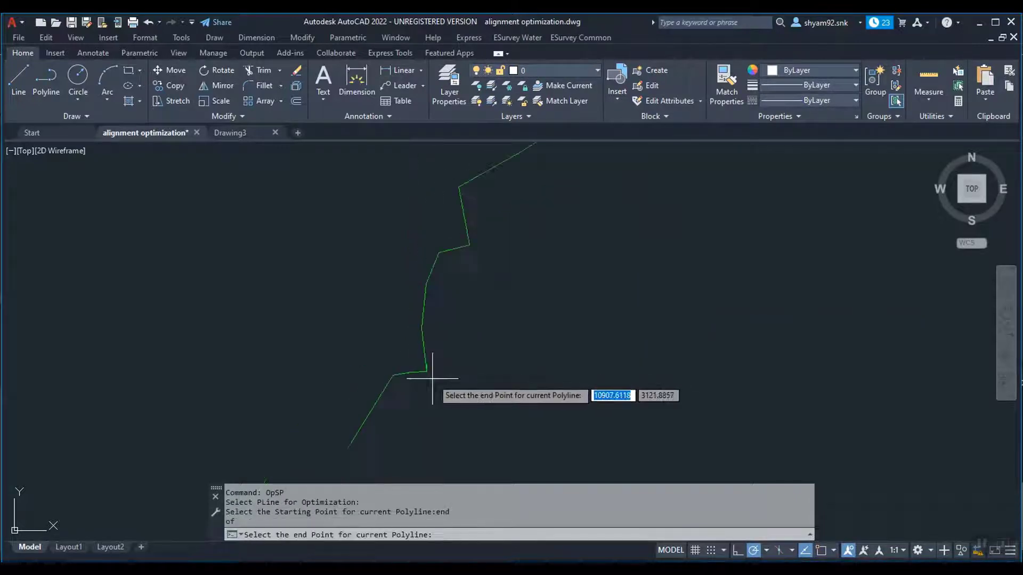
scroll(469, 297, up, 3)
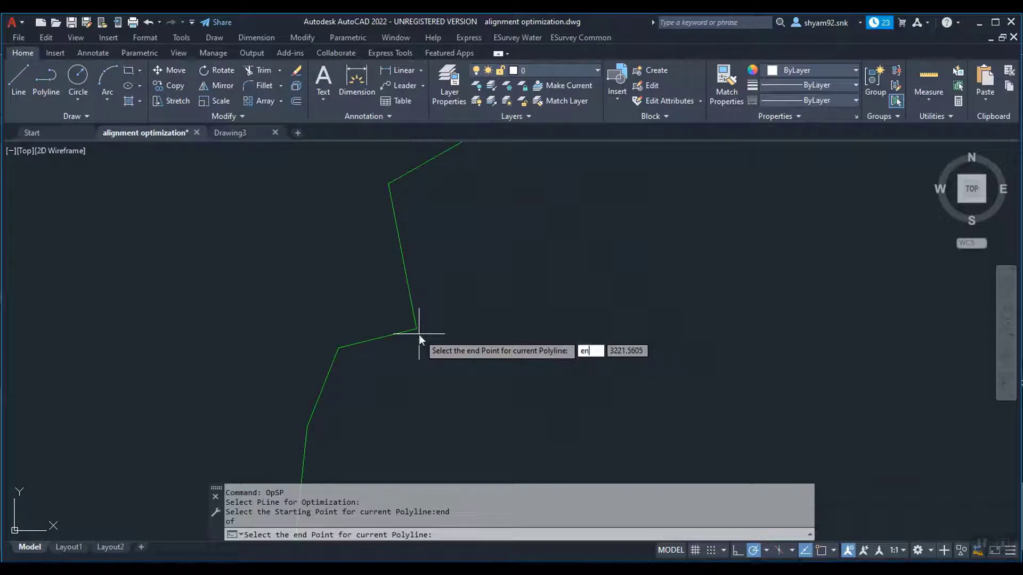
text(end)
key(Return)
click(417, 330)
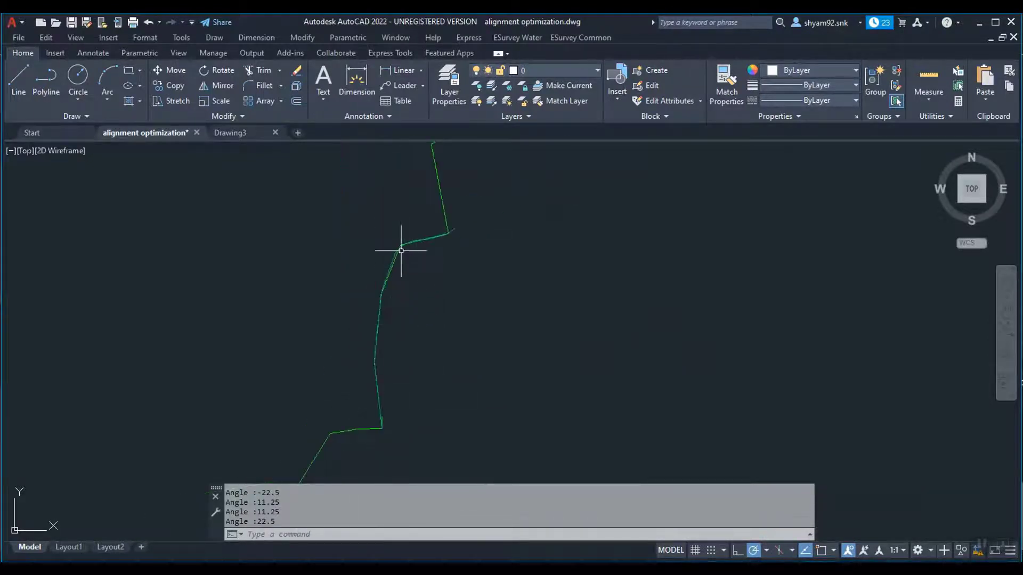
scroll(400, 251, up, 5)
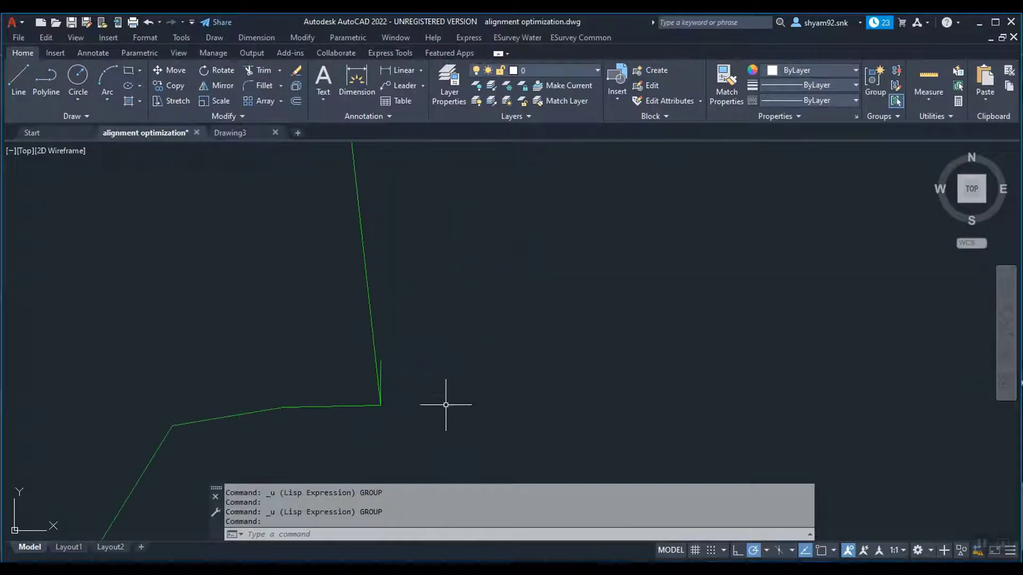
Optimise the green polyline for angles only with OPAn and inspect the angle labels marked at its bends.
scroll(384, 274, up, 3)
scroll(422, 291, down, 1)
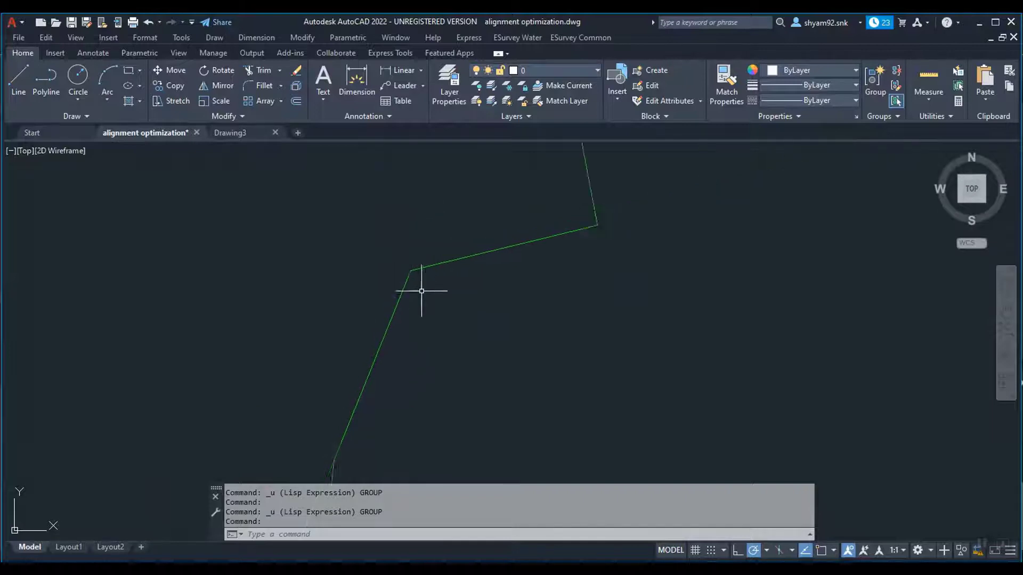
scroll(506, 253, down, 2)
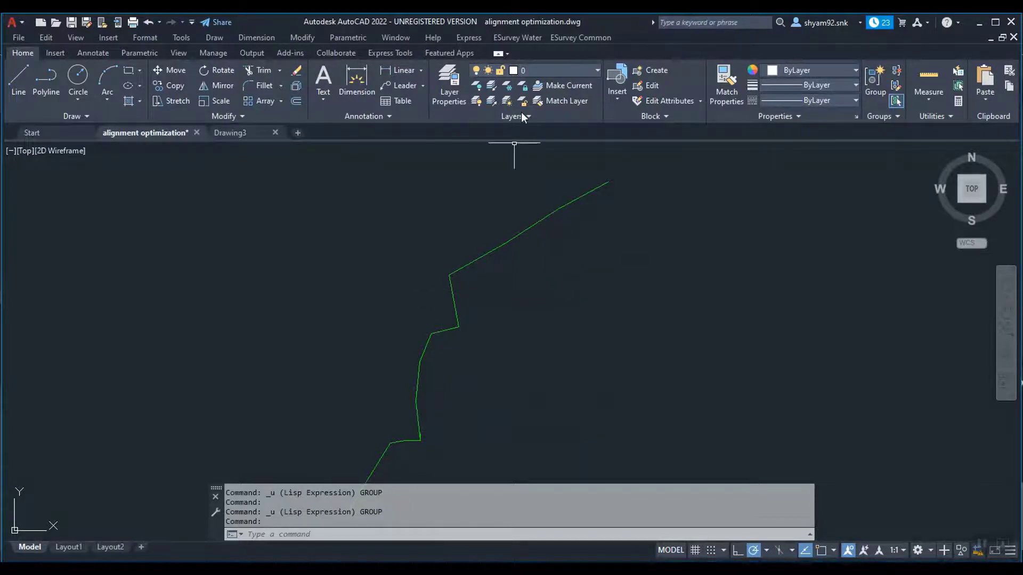
click(518, 37)
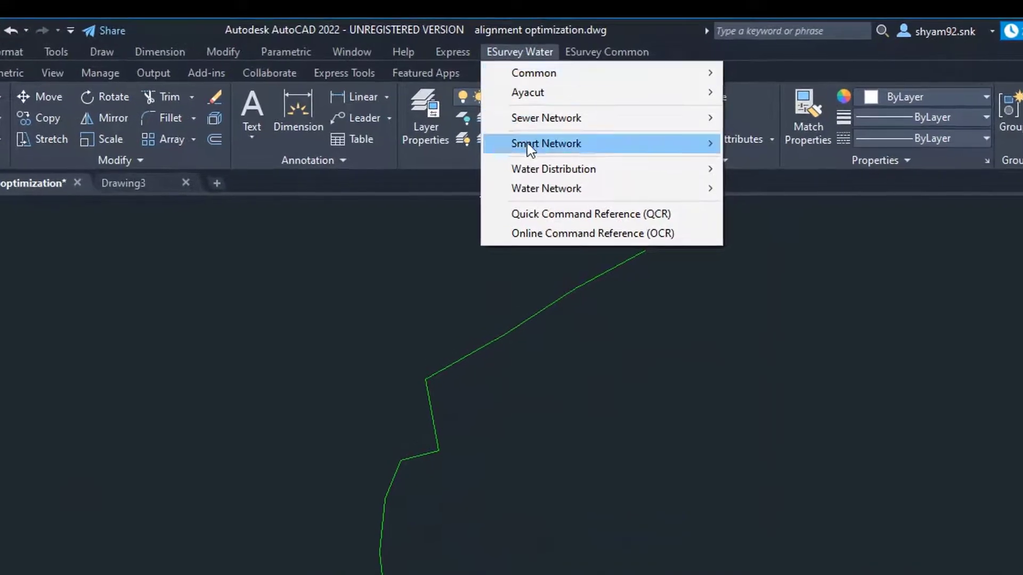
mouse_move(658, 111)
mouse_move(764, 184)
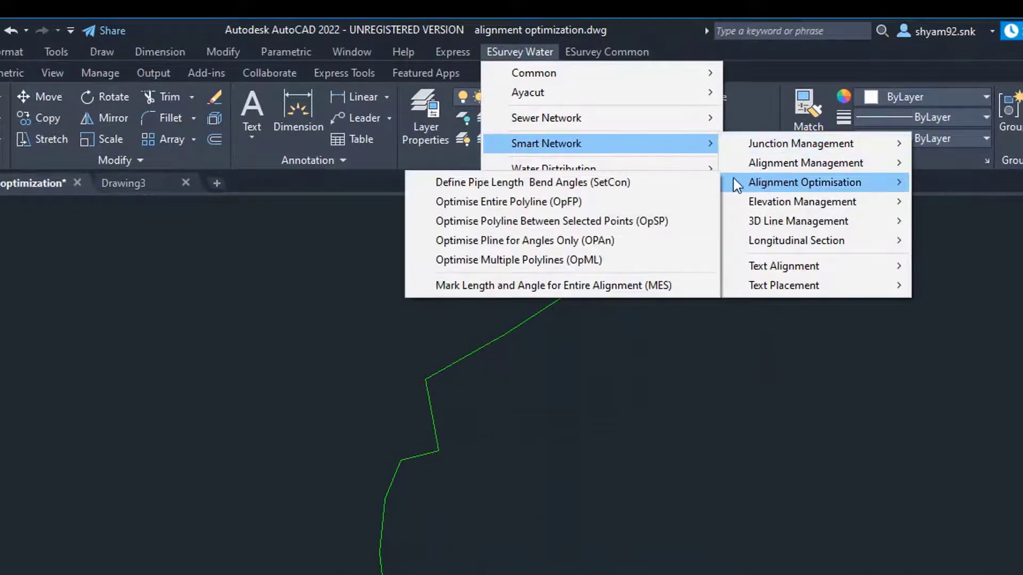
click(603, 242)
click(538, 312)
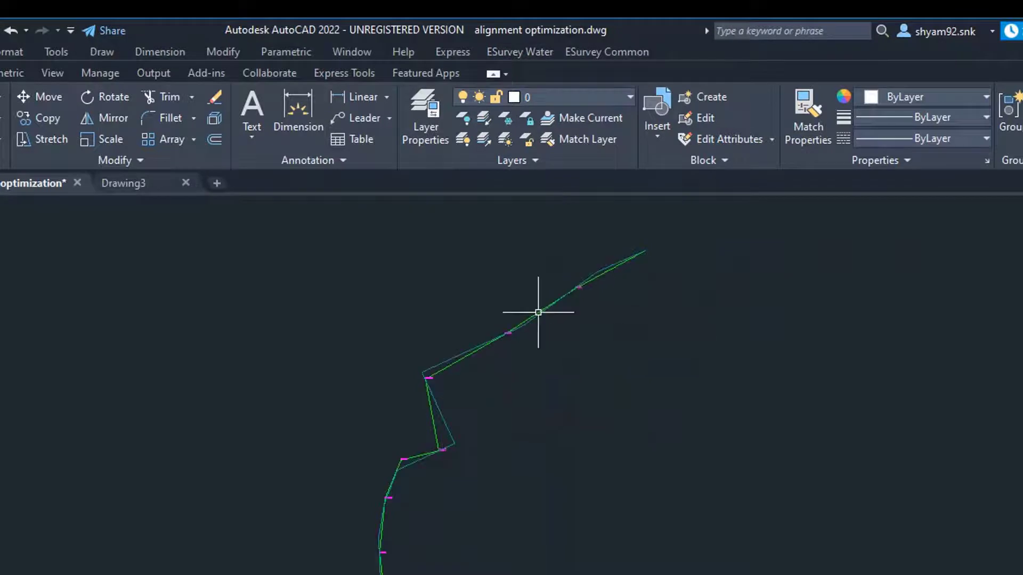
scroll(438, 431, up, 3)
scroll(345, 403, up, 4)
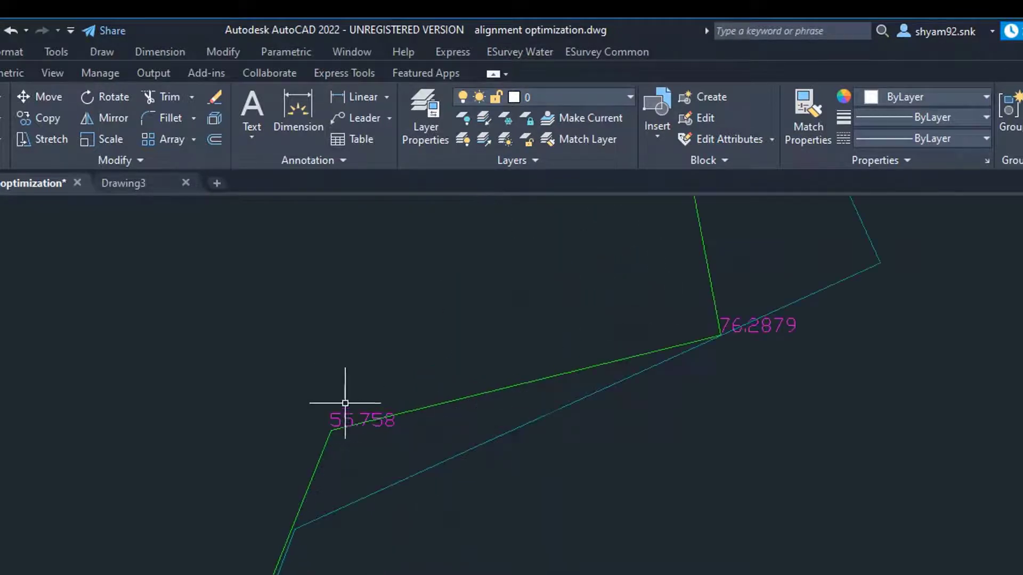
scroll(685, 354, down, 5)
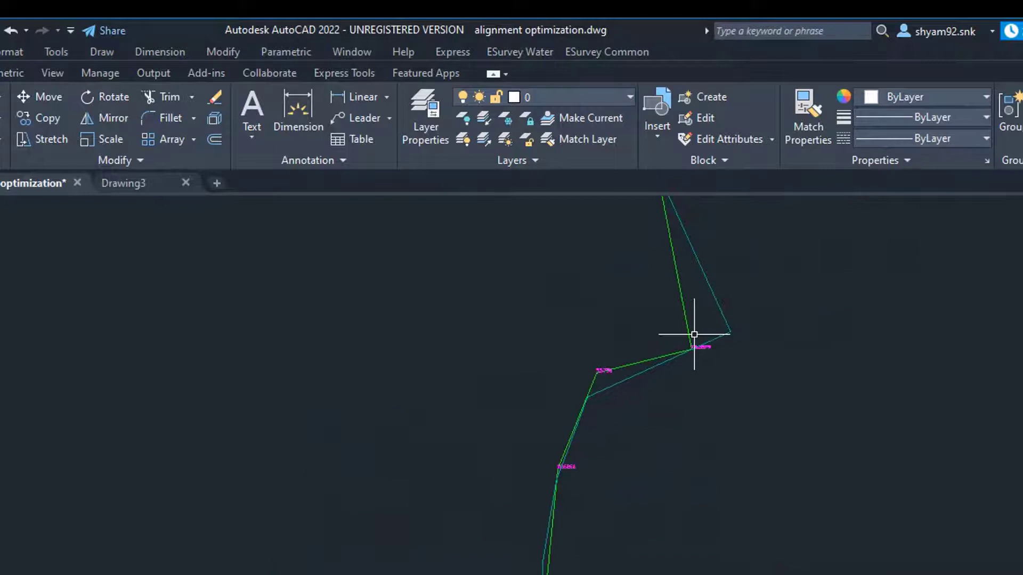
scroll(674, 227, up, 5)
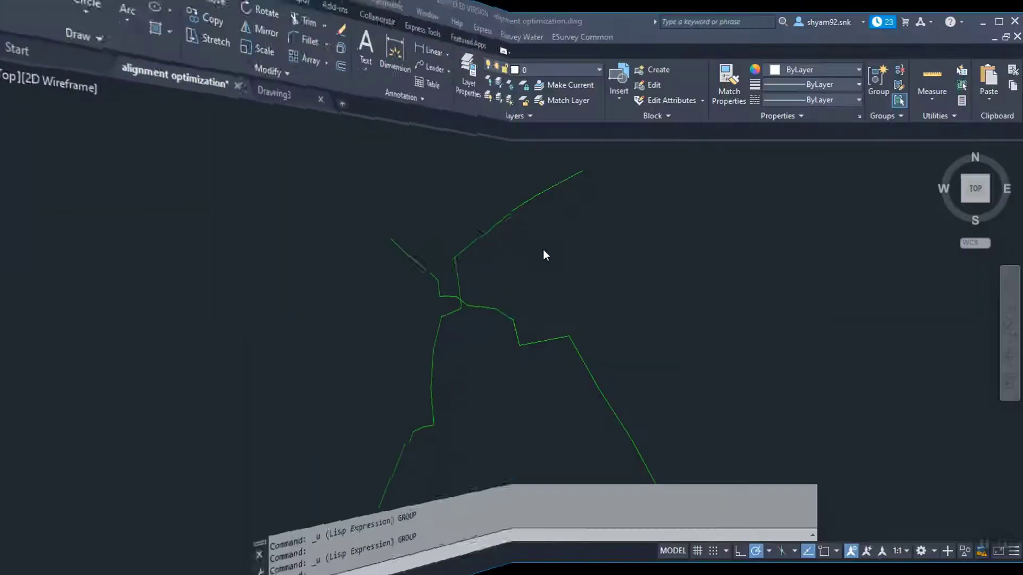
Optimise both crossing green polylines together with OpML and inspect the result around their intersection.
mouse_move(544, 106)
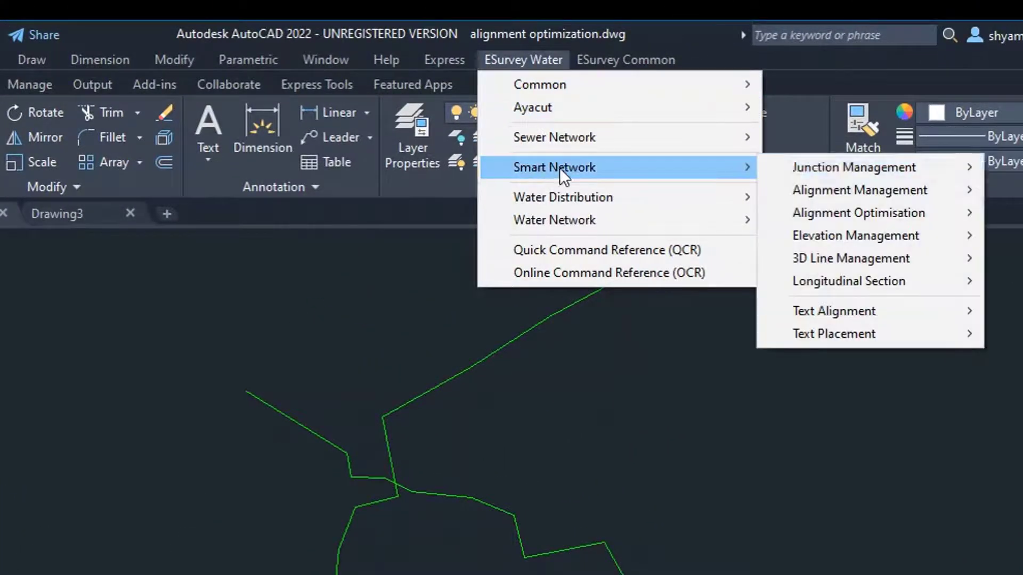
mouse_move(822, 220)
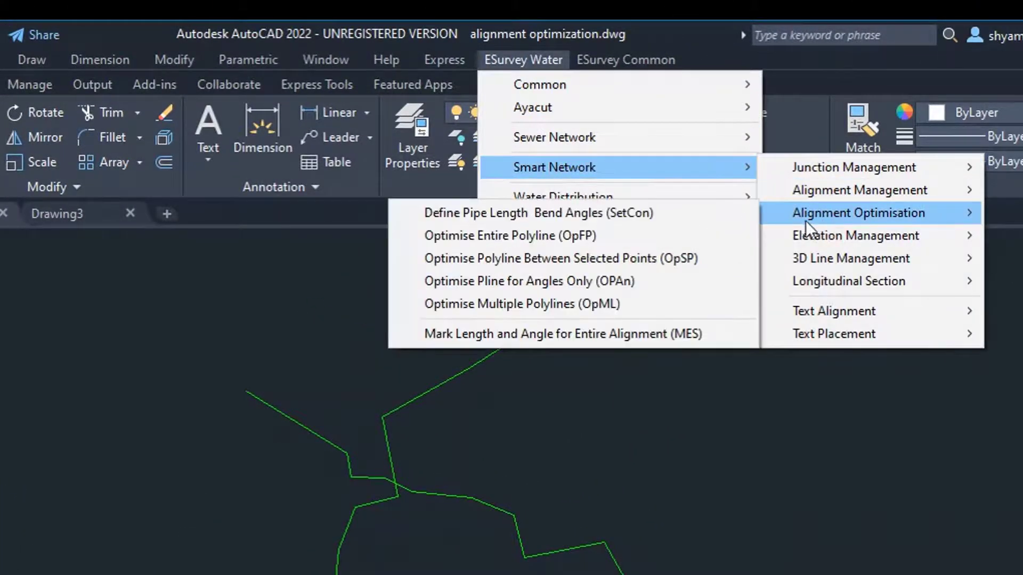
click(612, 302)
scroll(402, 349, down, 3)
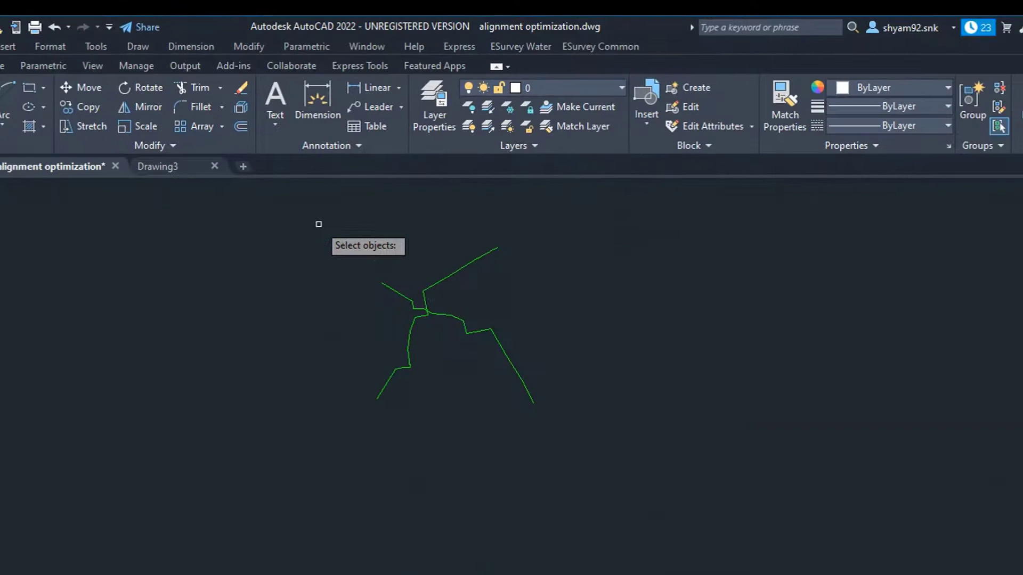
click(263, 287)
click(562, 429)
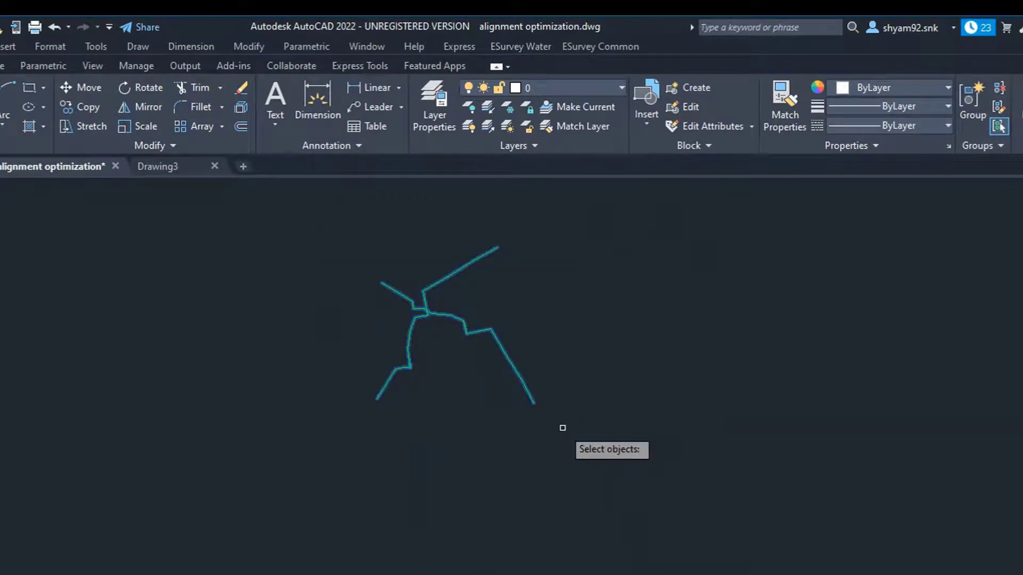
scroll(418, 304, up, 8)
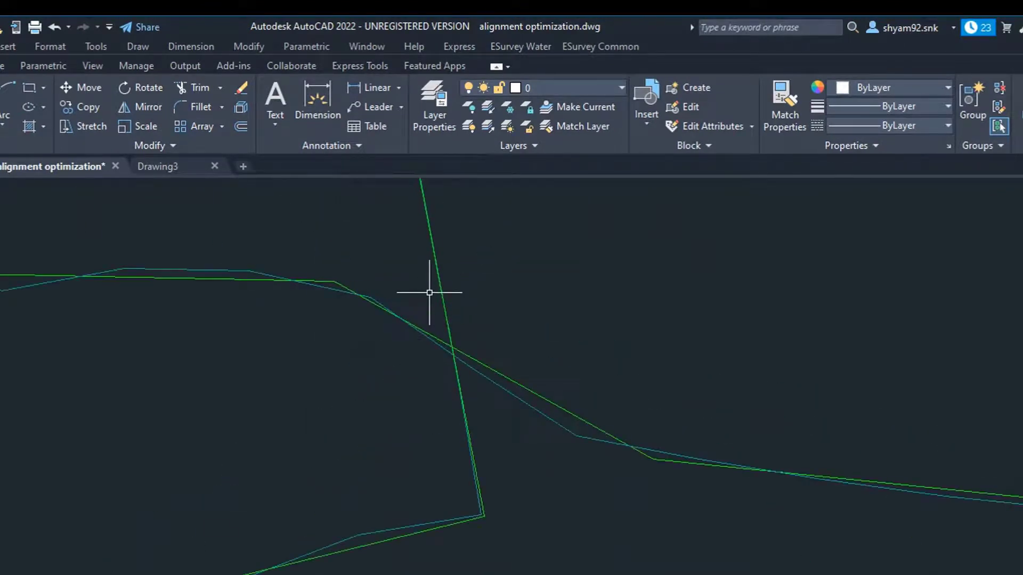
scroll(554, 339, down, 4)
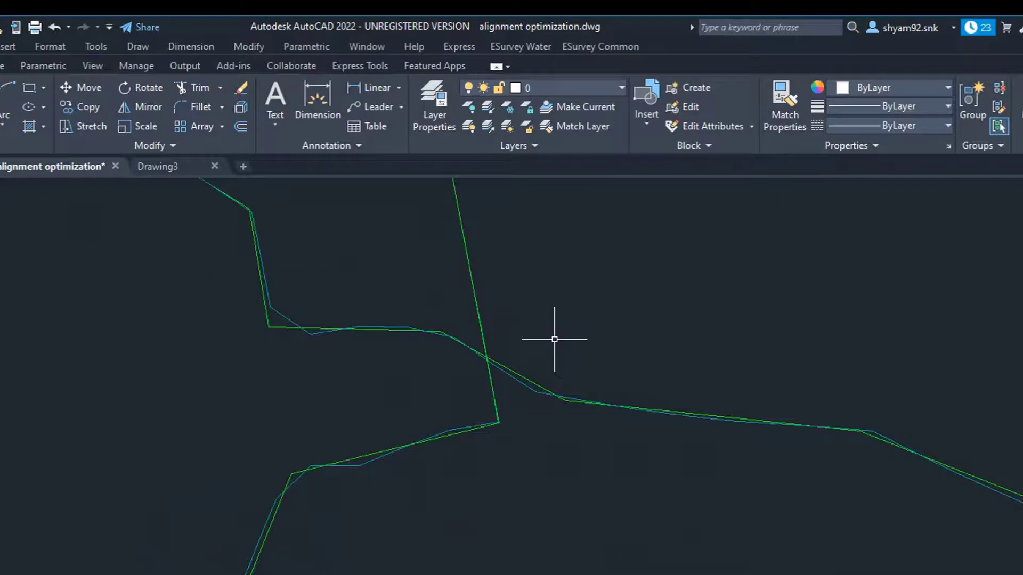